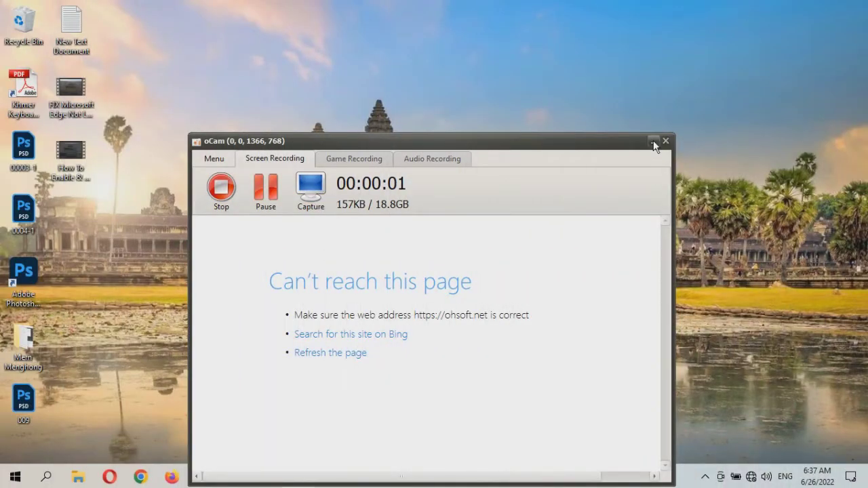
# Step: Minimize the recorder, refresh the desktop twice, and bring up the 'This is sample' Word document
pyautogui.click(654, 143)
pyautogui.rightClick(516, 126)
pyautogui.click(548, 167)
pyautogui.rightClick(495, 134)
pyautogui.click(528, 169)
pyautogui.click(267, 478)
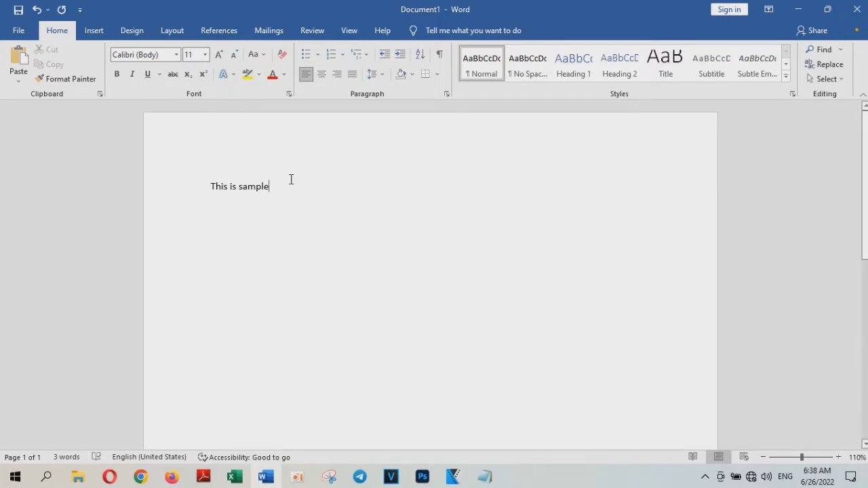
# Step: Select the 'This is sample' line and browse the Text Effects gallery without applying a style
pyautogui.click(231, 74)
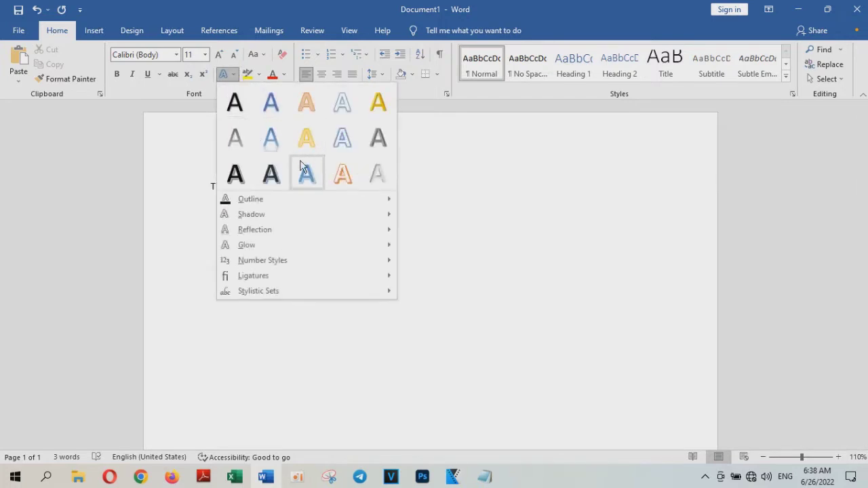
pyautogui.moveTo(271, 232)
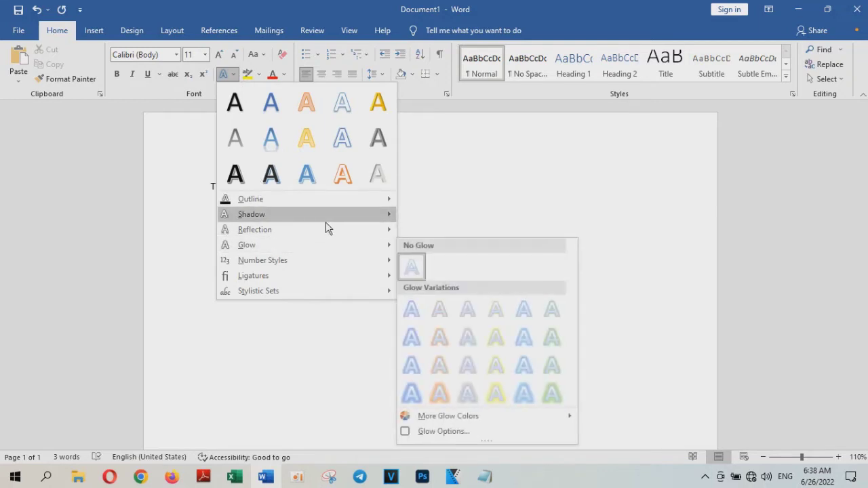
pyautogui.click(446, 198)
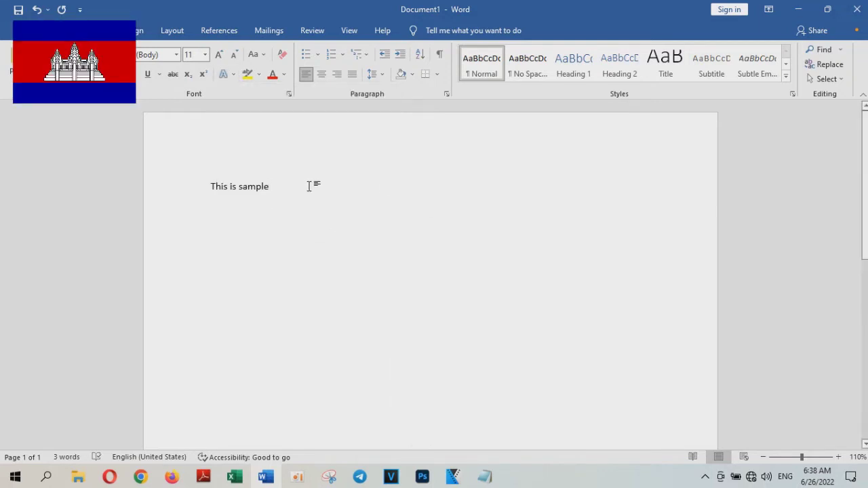
pyautogui.click(171, 187)
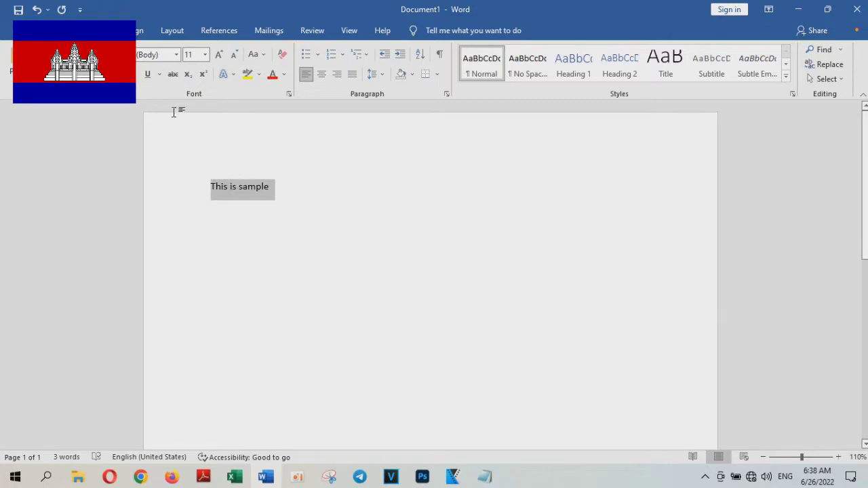
pyautogui.click(231, 74)
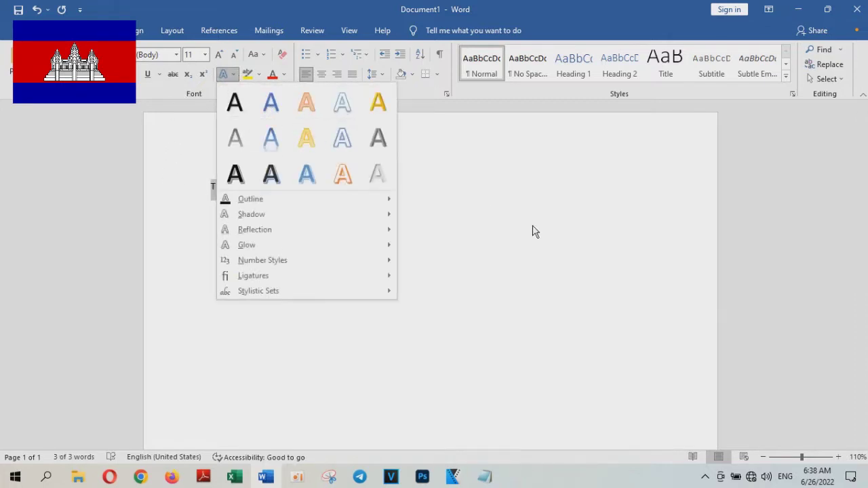
pyautogui.click(464, 219)
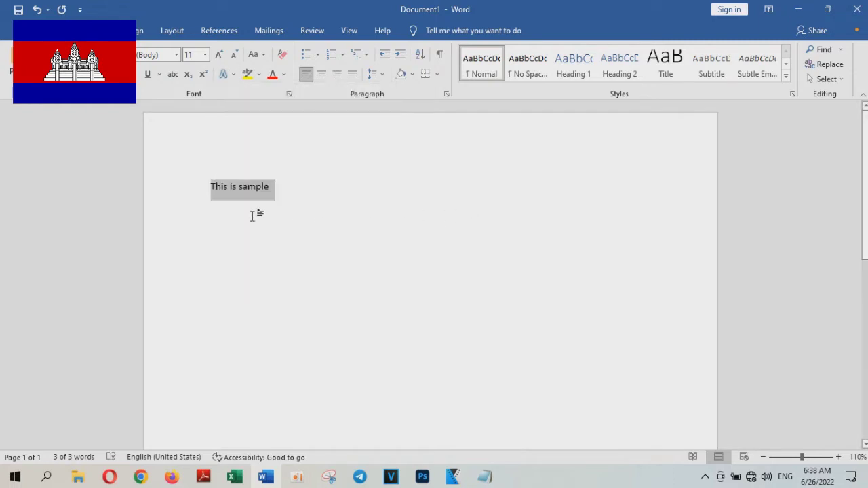
pyautogui.click(212, 187)
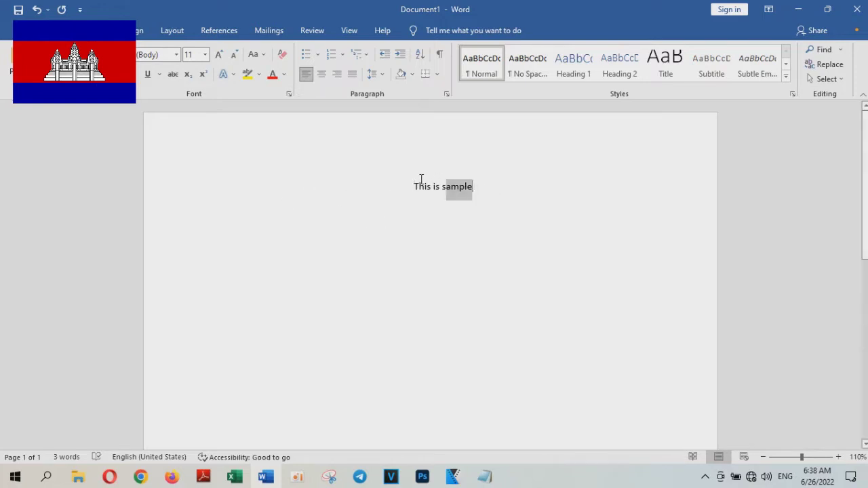
# Step: Apply the Gradient Fill: Blue text effect to the whole 'This is sample' line
pyautogui.tripleClick(486, 187)
pyautogui.click(230, 74)
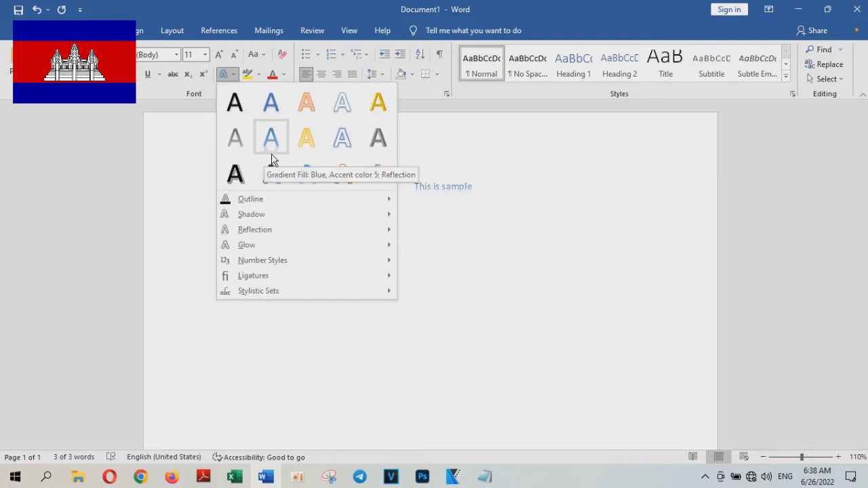
pyautogui.moveTo(348, 202)
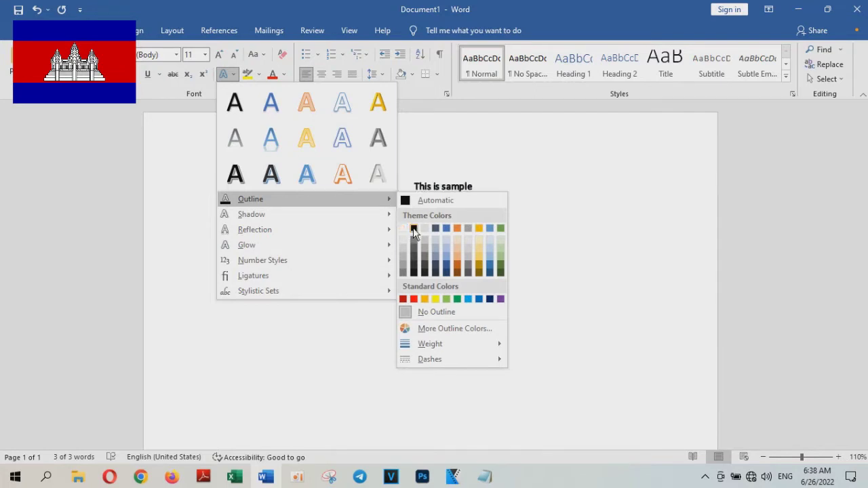
pyautogui.moveTo(362, 214)
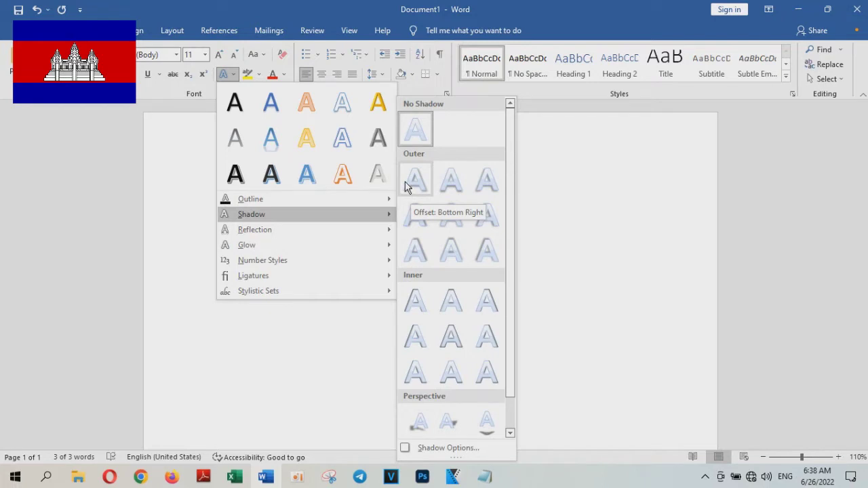
pyautogui.click(270, 138)
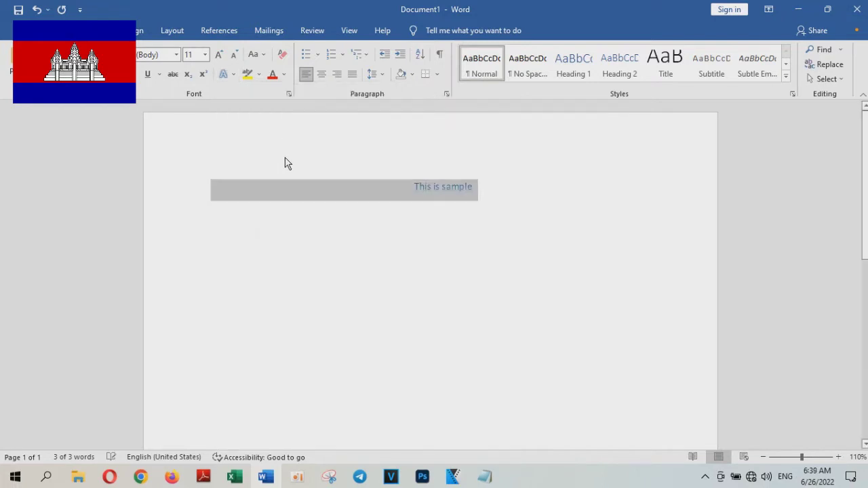
# Step: Enlarge the text to 24 pt and give it an outer shadow
pyautogui.click(205, 55)
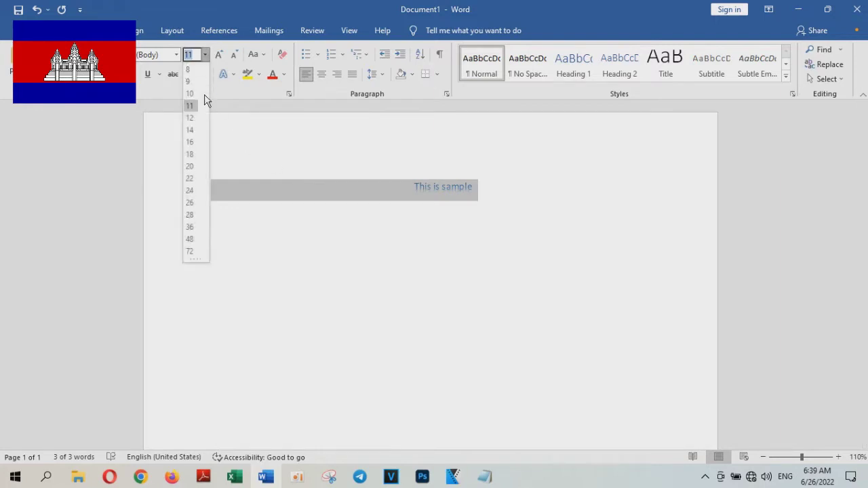
pyautogui.click(189, 192)
pyautogui.click(210, 226)
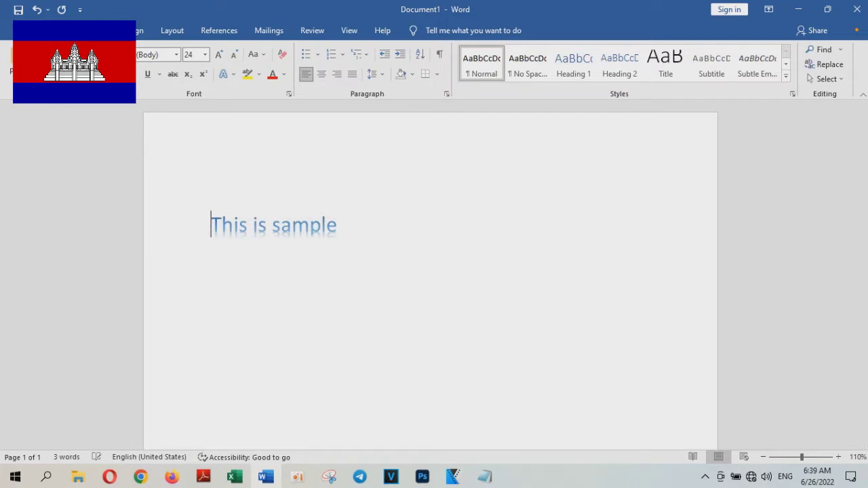
pyautogui.click(232, 75)
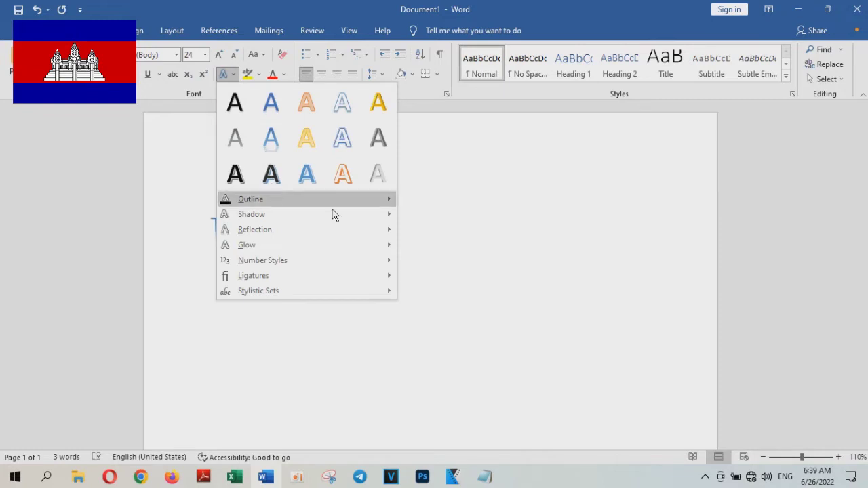
pyautogui.click(413, 216)
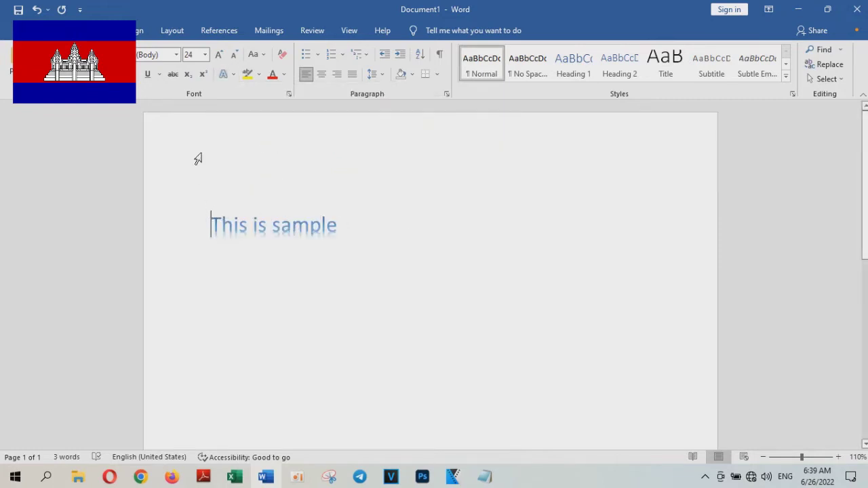
# Step: Undo three changes, returning the line to plain black 11-pt text, and reselect it
pyautogui.moveTo(213, 220); pyautogui.dragTo(338, 230)
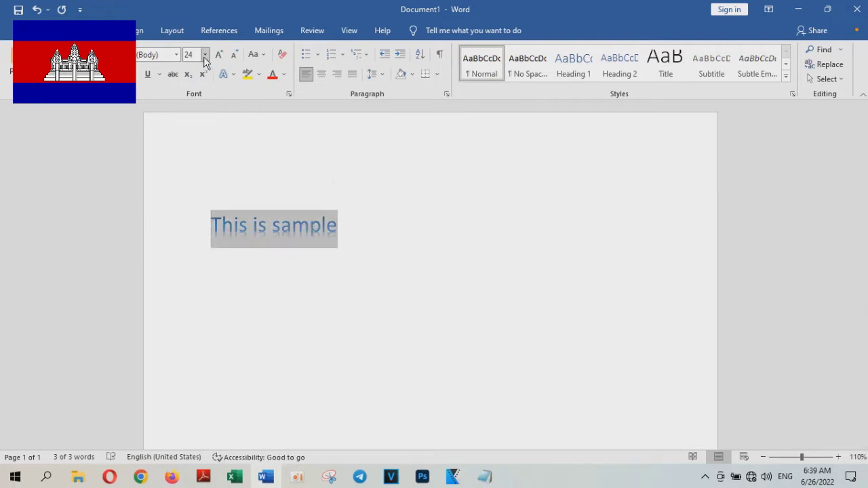
pyautogui.click(38, 9)
pyautogui.click(39, 11)
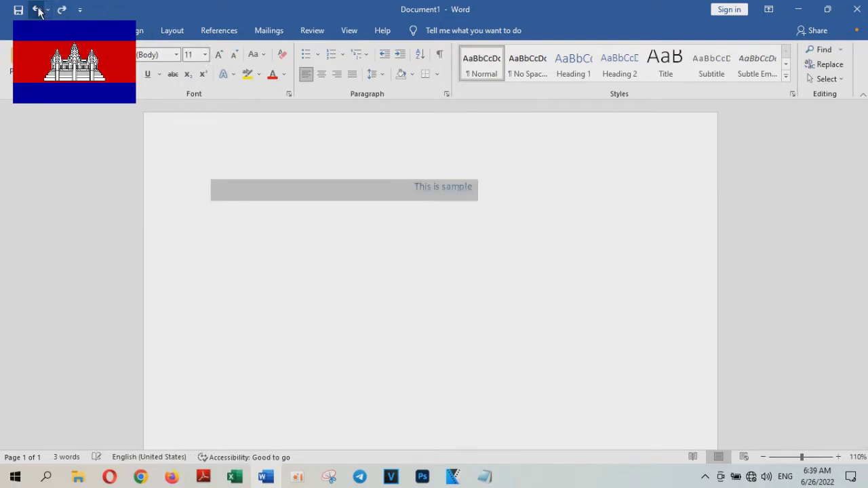
pyautogui.click(39, 12)
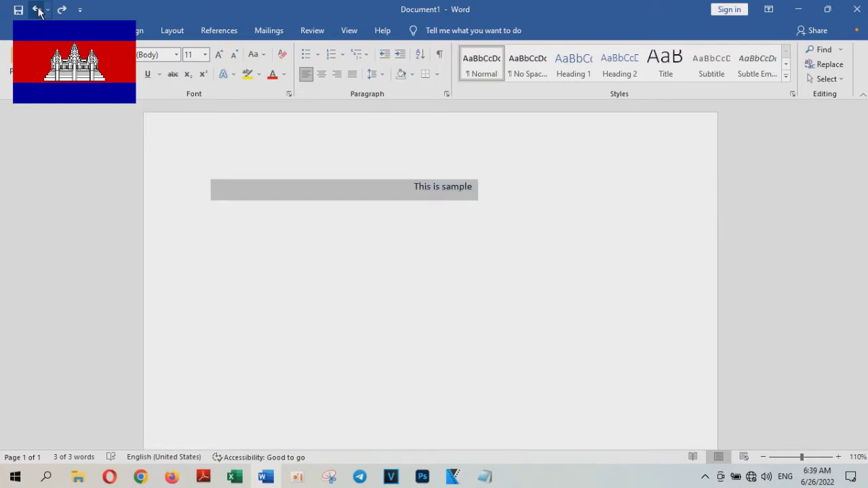
pyautogui.moveTo(415, 187); pyautogui.dragTo(480, 188)
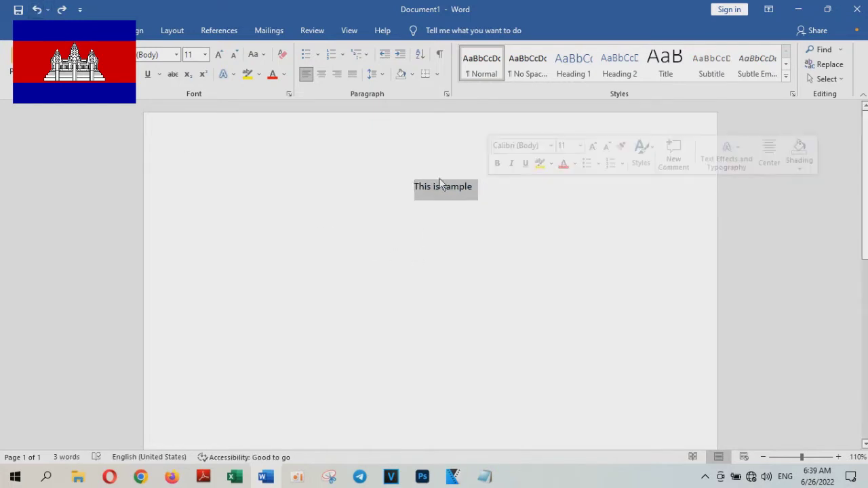
# Step: Preview the Text Effects Outline, Shadow, Reflection and Glow options on the selected line
pyautogui.click(234, 75)
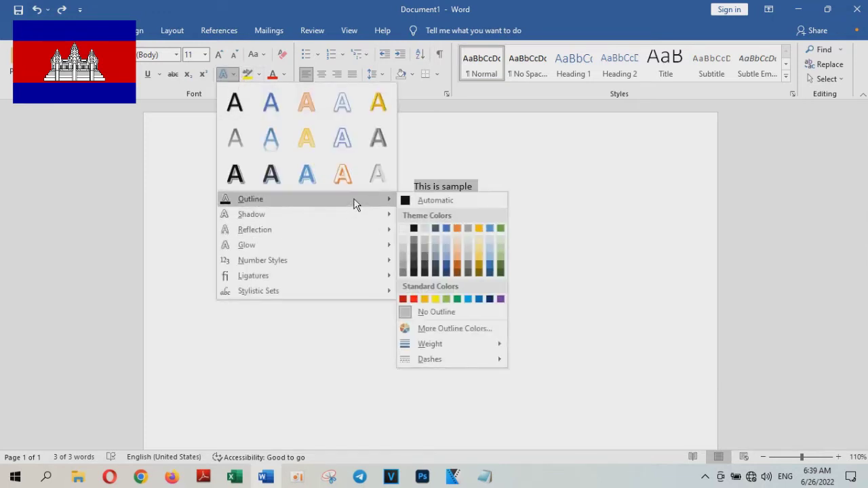
pyautogui.moveTo(383, 214)
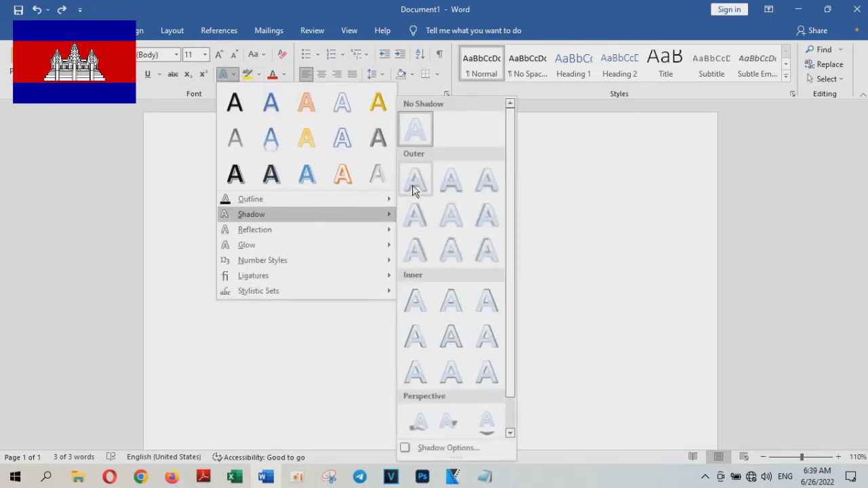
pyautogui.moveTo(386, 233)
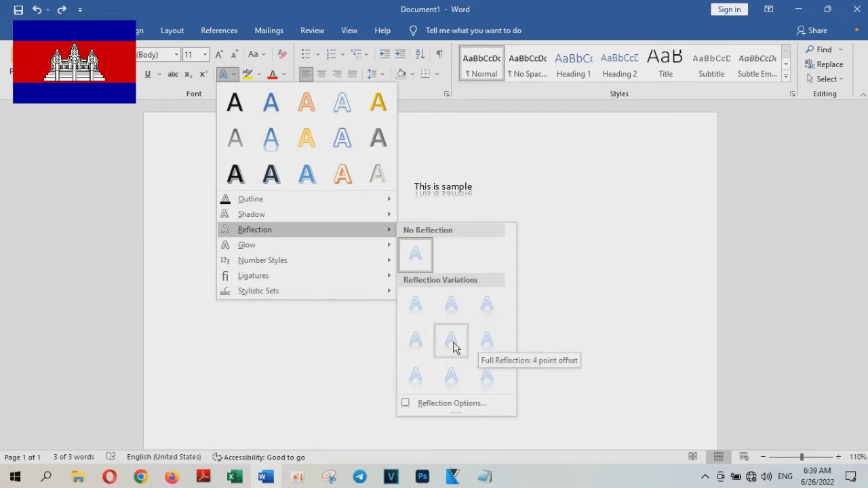
pyautogui.moveTo(379, 246)
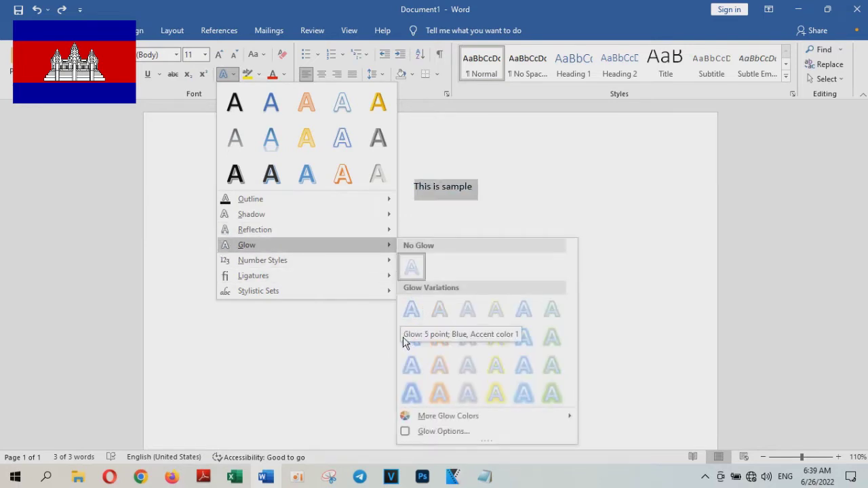
pyautogui.moveTo(368, 263)
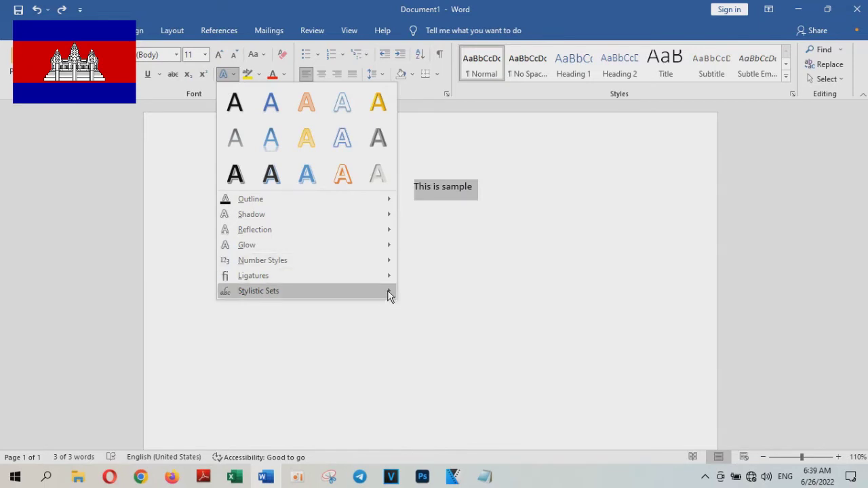
# Step: Apply the first Inner shadow preset to 'This is sample'
pyautogui.moveTo(390, 295)
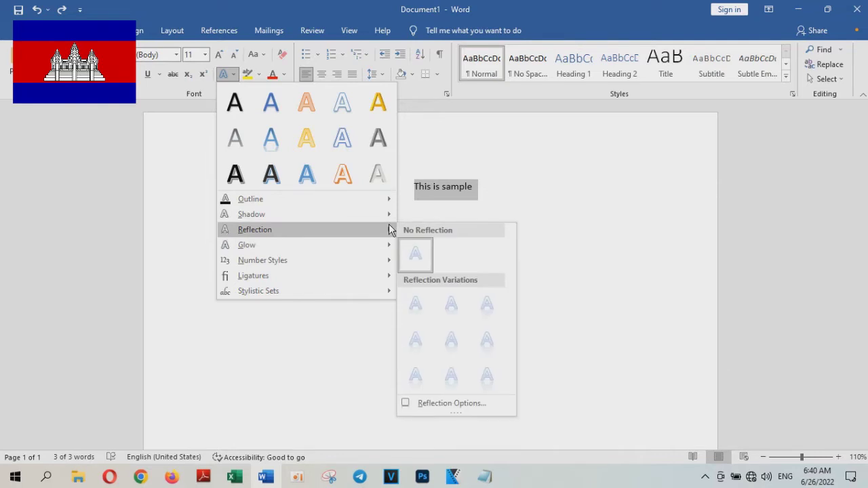
pyautogui.click(411, 195)
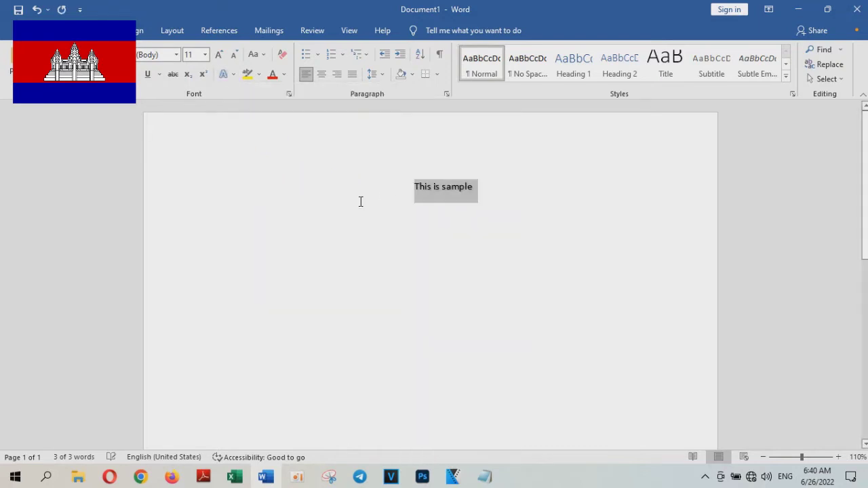
pyautogui.click(234, 74)
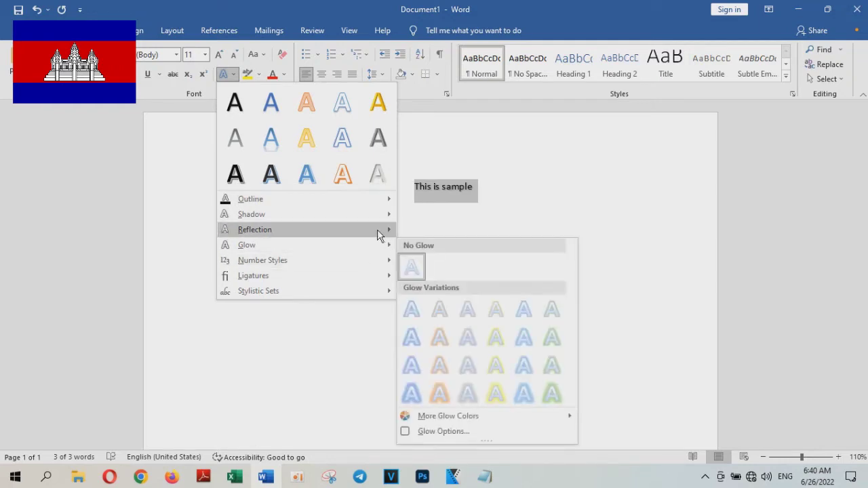
pyautogui.moveTo(384, 216)
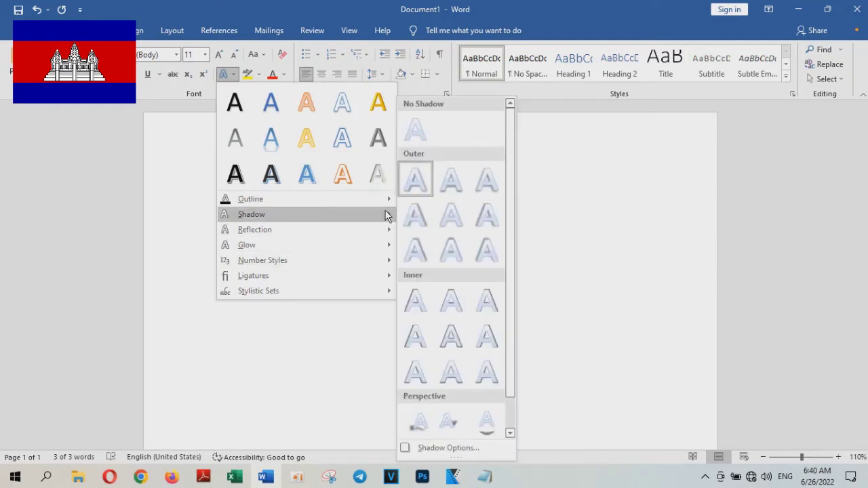
pyautogui.click(417, 308)
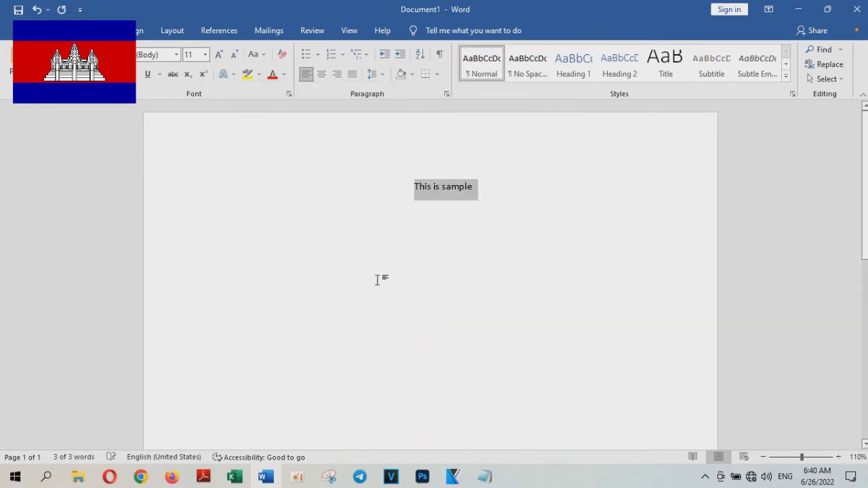
# Step: Give the text a Gold, Accent 4 outline
pyautogui.click(225, 75)
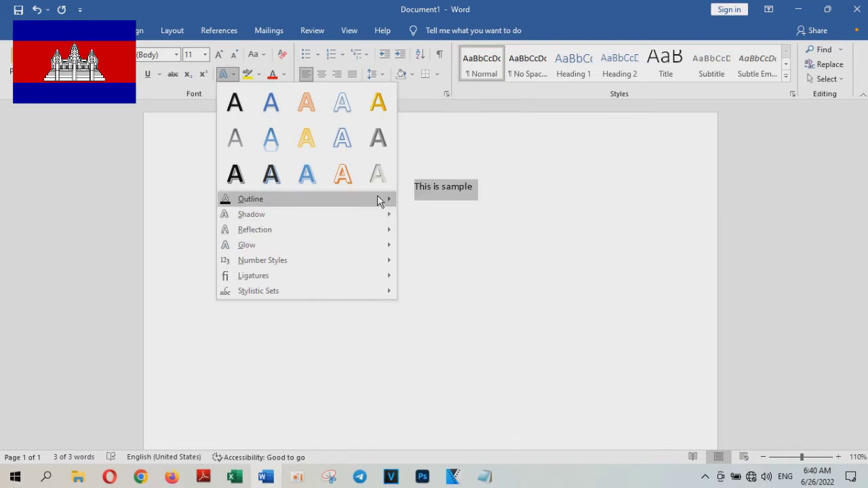
pyautogui.moveTo(377, 196)
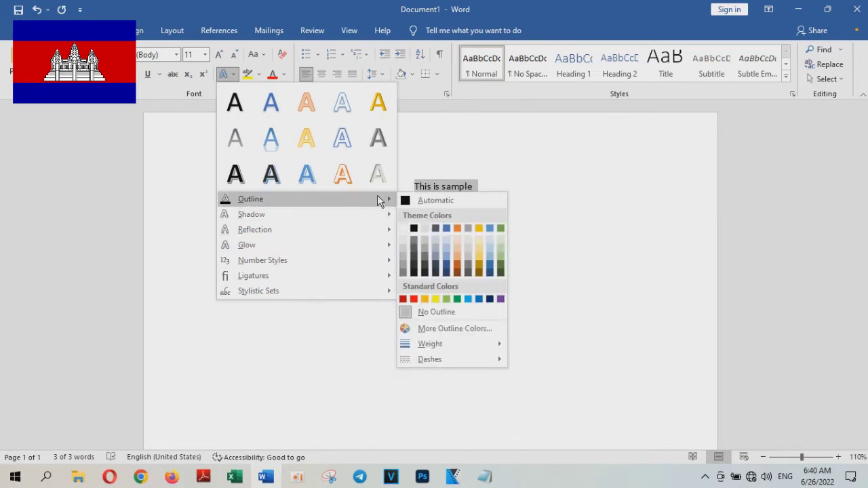
pyautogui.click(479, 228)
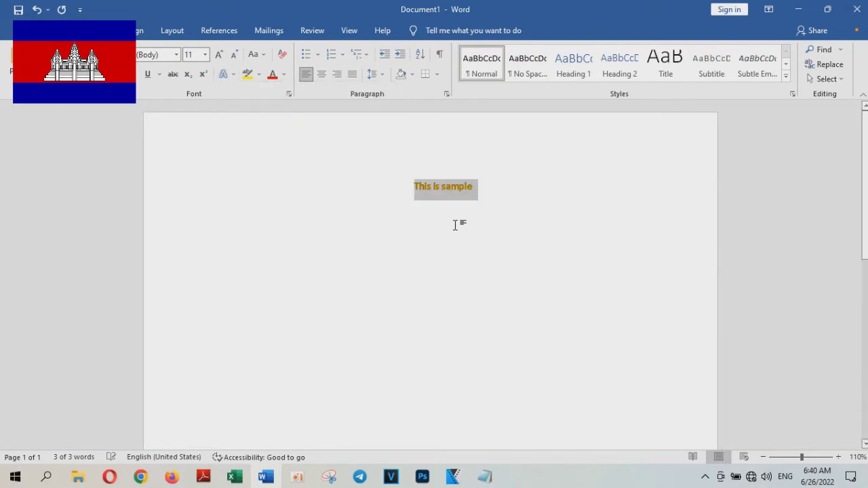
pyautogui.click(205, 54)
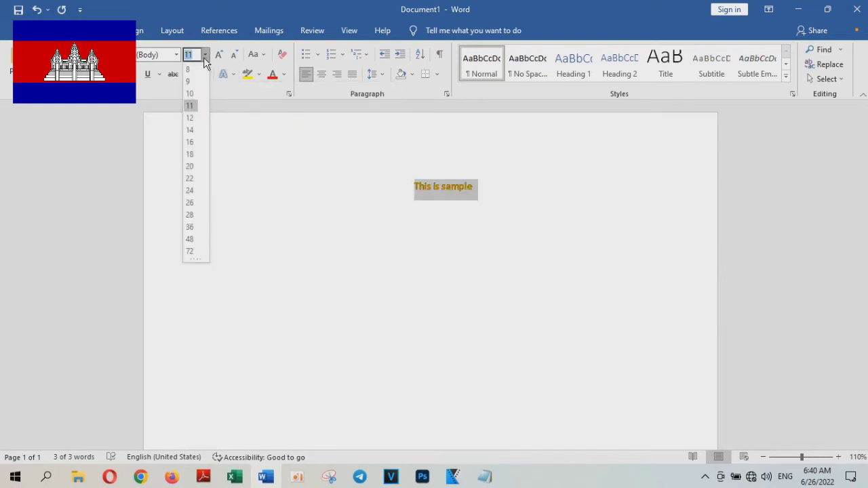
# Step: Make the text 26 pt with the black shadowed text style and a shadow preset
pyautogui.click(193, 205)
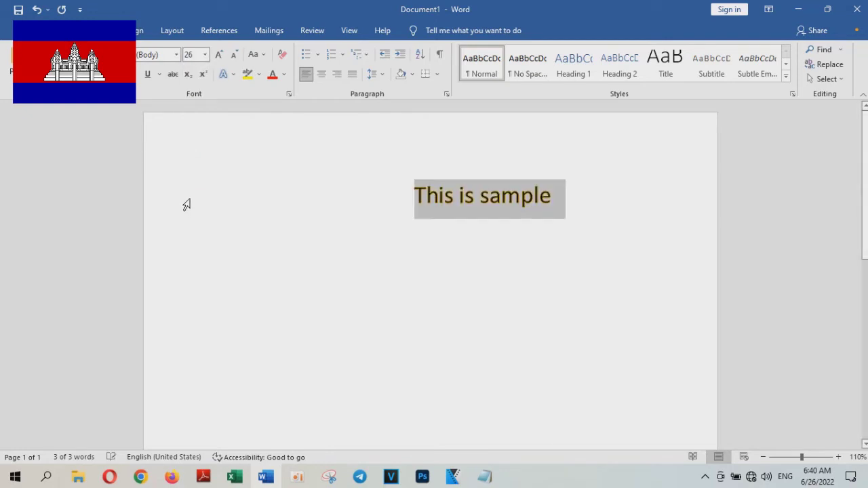
pyautogui.click(233, 74)
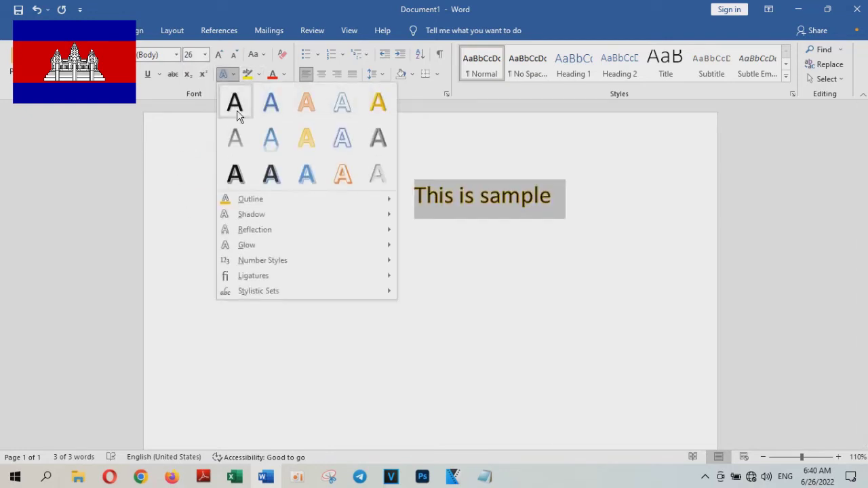
pyautogui.click(238, 175)
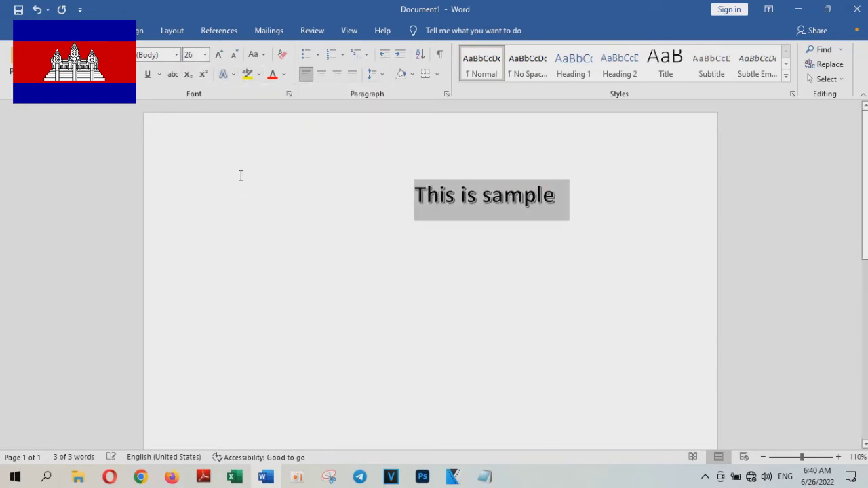
pyautogui.click(233, 74)
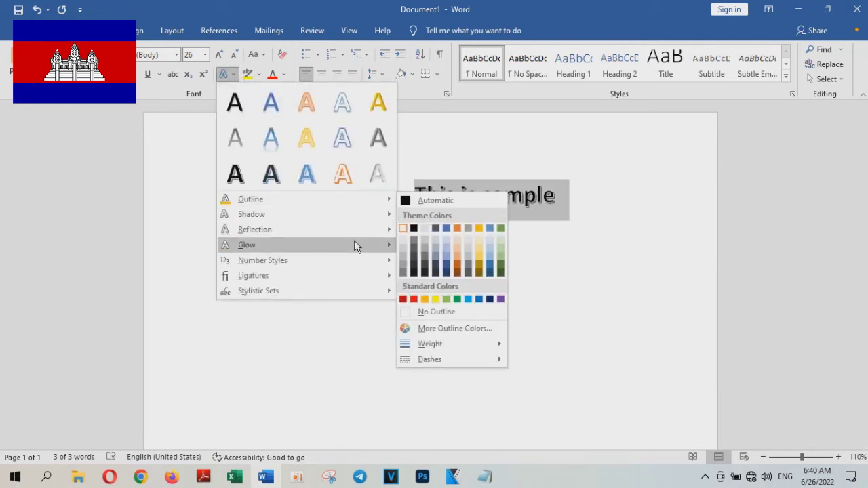
pyautogui.click(412, 218)
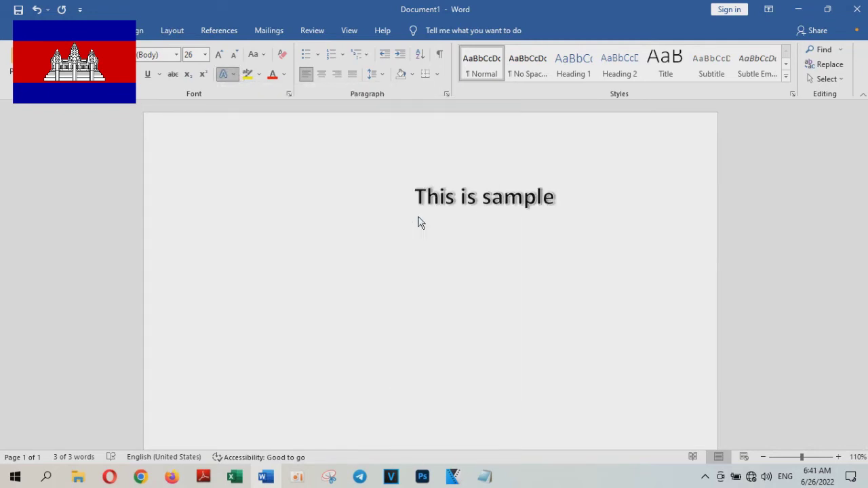
pyautogui.click(233, 73)
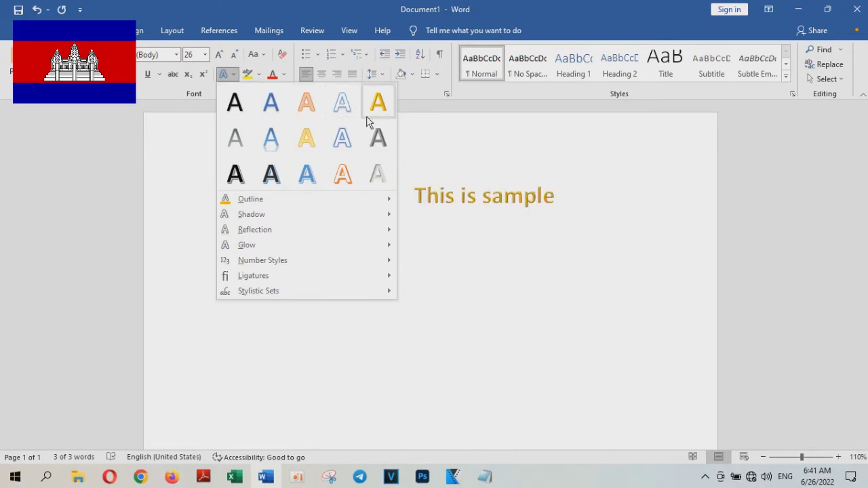
# Step: Add a Tight Reflection: Touching beneath the text, then deselect it
pyautogui.moveTo(381, 210)
pyautogui.moveTo(386, 215)
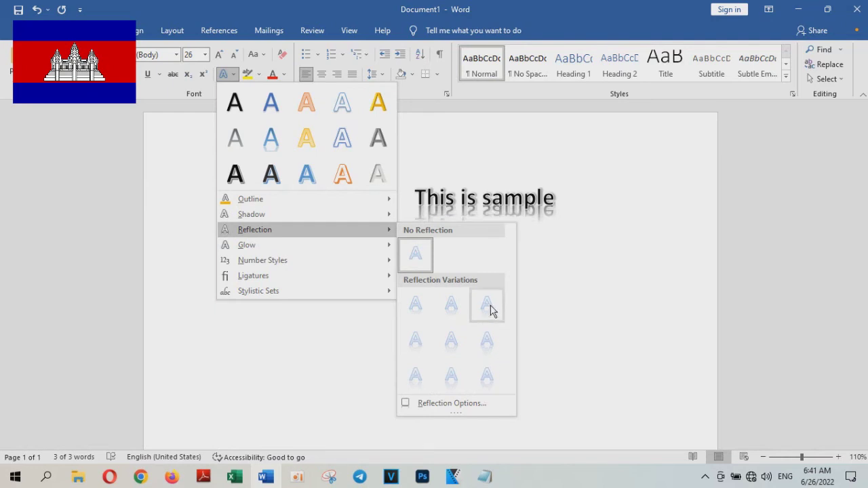
pyautogui.click(417, 301)
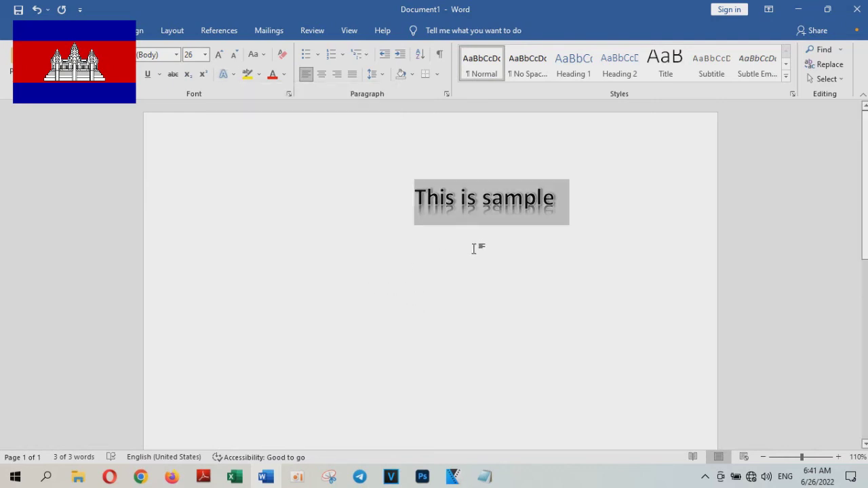
pyautogui.click(558, 202)
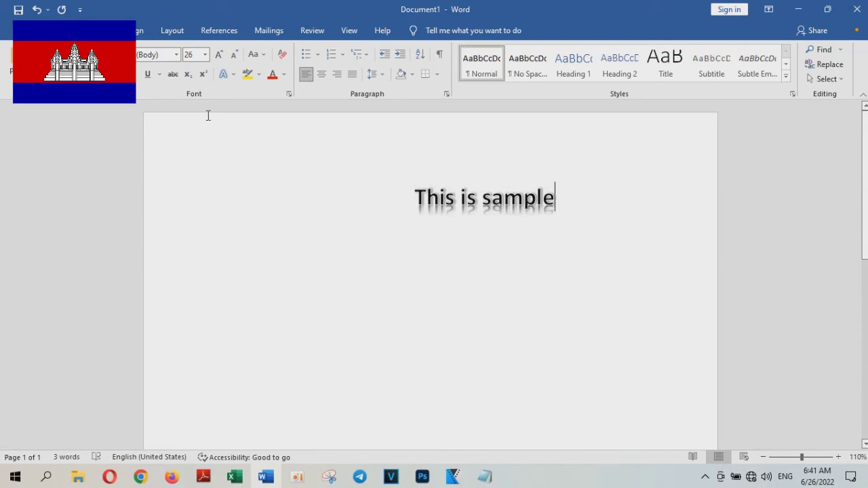
# Step: Enlarge the whole line to 36 pt, then open the File backstage with recent documents
pyautogui.click(205, 55)
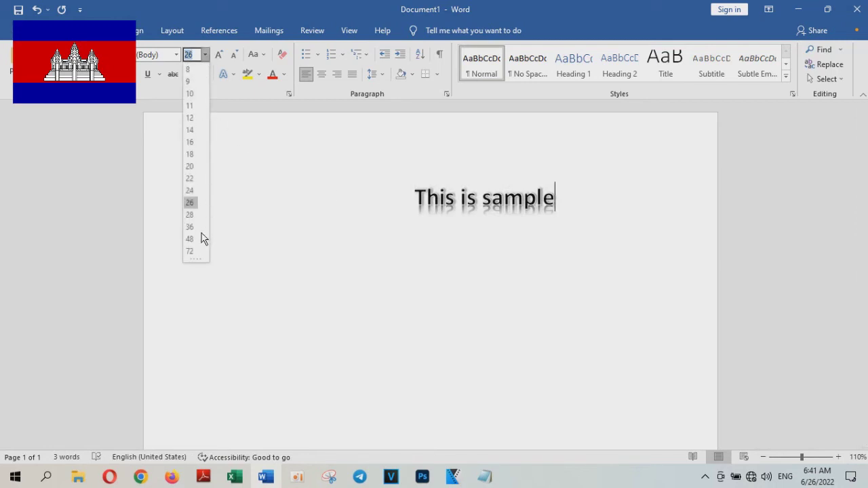
pyautogui.click(424, 214)
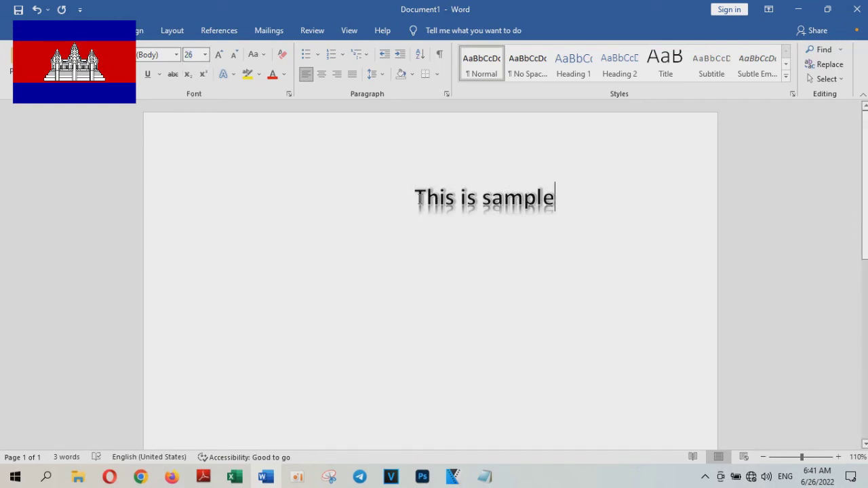
pyautogui.moveTo(415, 196); pyautogui.dragTo(604, 196)
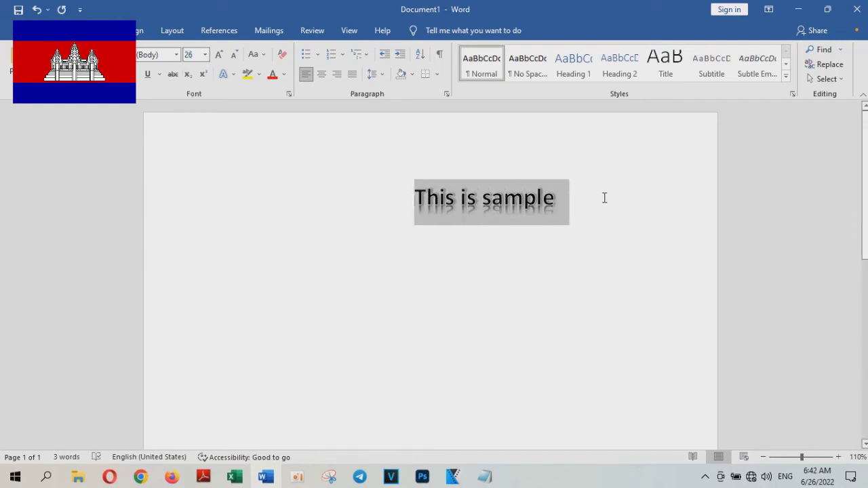
pyautogui.click(204, 55)
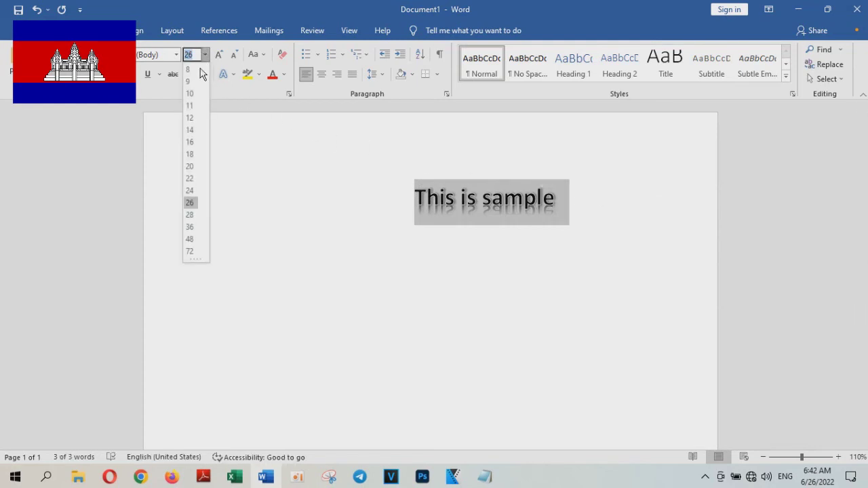
pyautogui.click(190, 228)
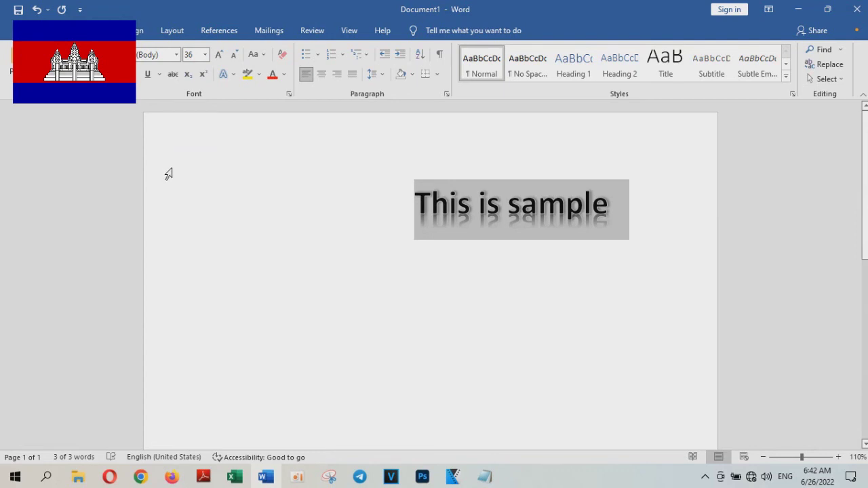
pyautogui.keyDown('shift'); pyautogui.click(244, 173); pyautogui.keyUp('shift')
pyautogui.click(252, 205)
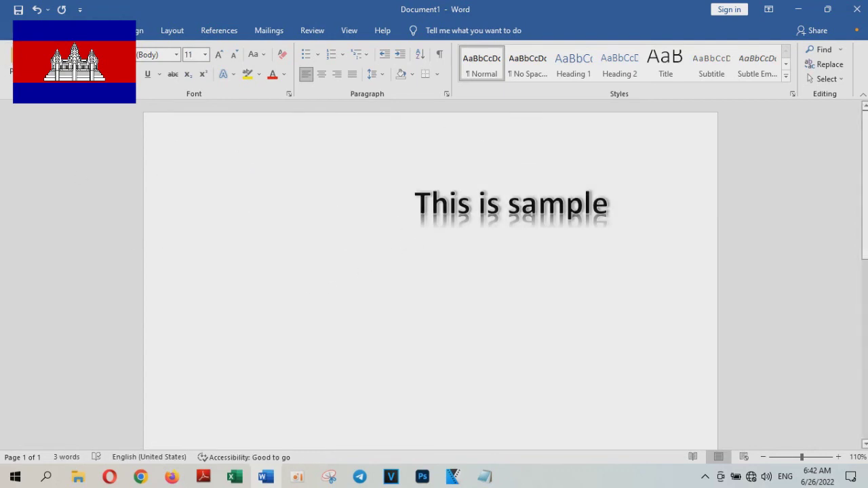
pyautogui.hotkey('alt', 'f')
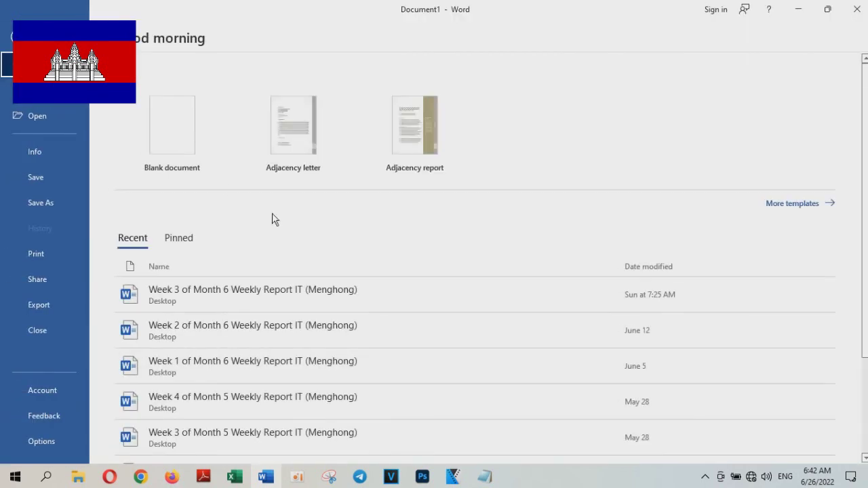
# Step: Remove the leading space before 'This is sample' so it shifts left, then minimize Word
pyautogui.click(12, 35)
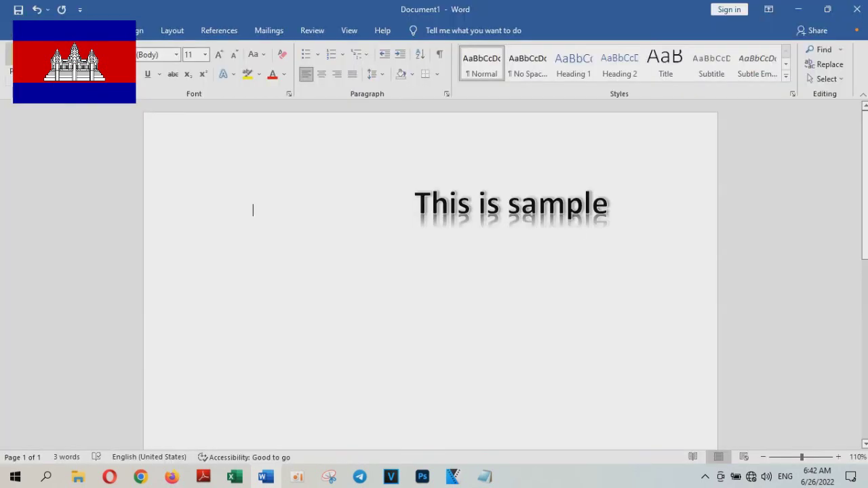
pyautogui.click(416, 202)
pyautogui.press('BackSpace')
pyautogui.press('BackSpace')
pyautogui.press('BackSpace')
pyautogui.press('BackSpace')
pyautogui.press('BackSpace')
pyautogui.press('BackSpace')
pyautogui.press('BackSpace')
pyautogui.press('BackSpace')
pyautogui.press('BackSpace')
pyautogui.press('BackSpace')
pyautogui.press('BackSpace')
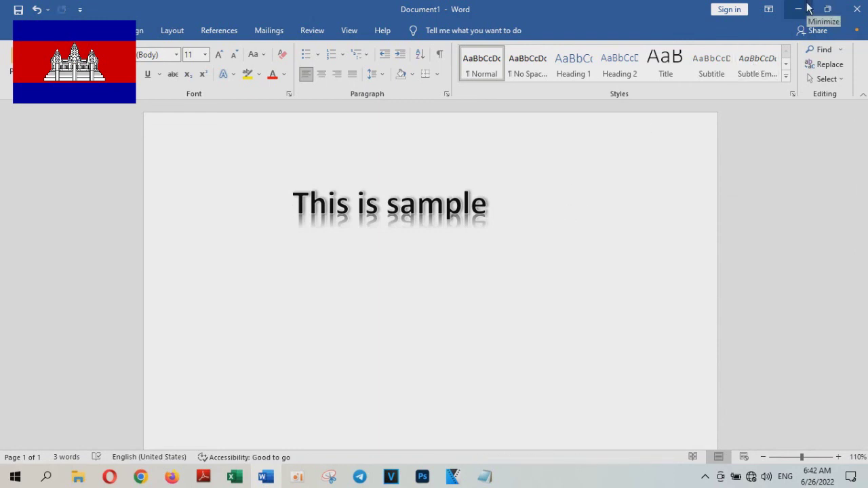
pyautogui.click(806, 11)
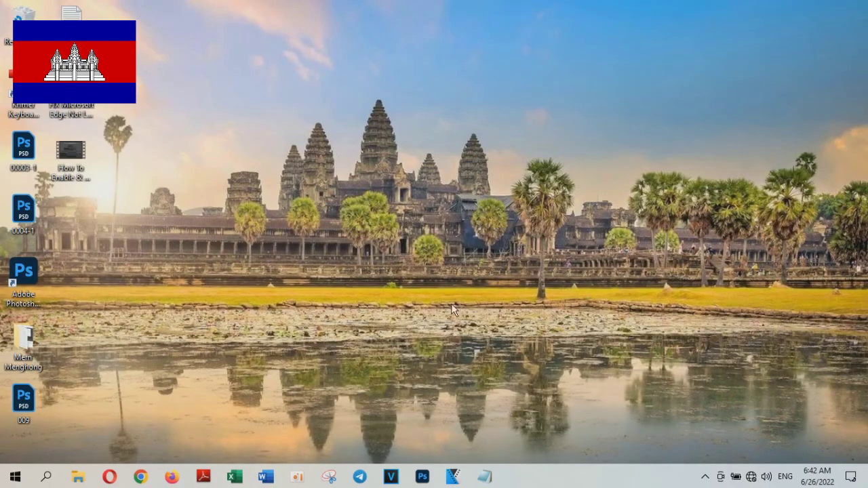
# Step: Restore the oCam recorder window from the taskbar to see the running recording
pyautogui.click(299, 477)
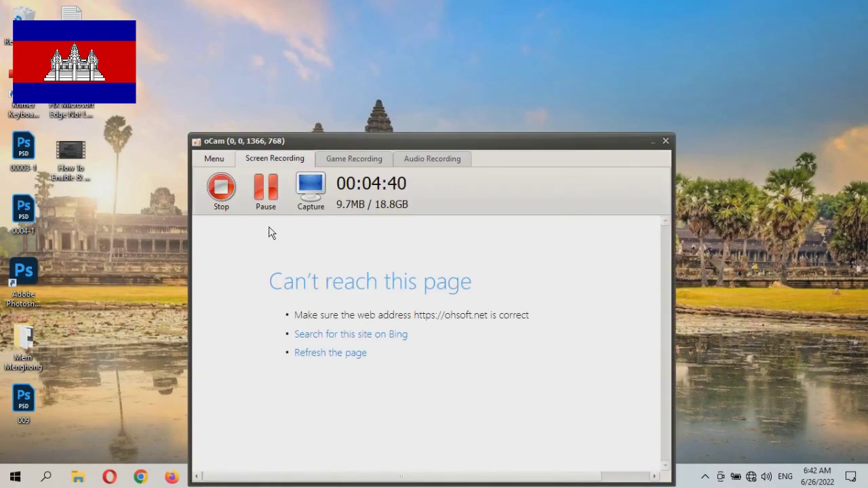